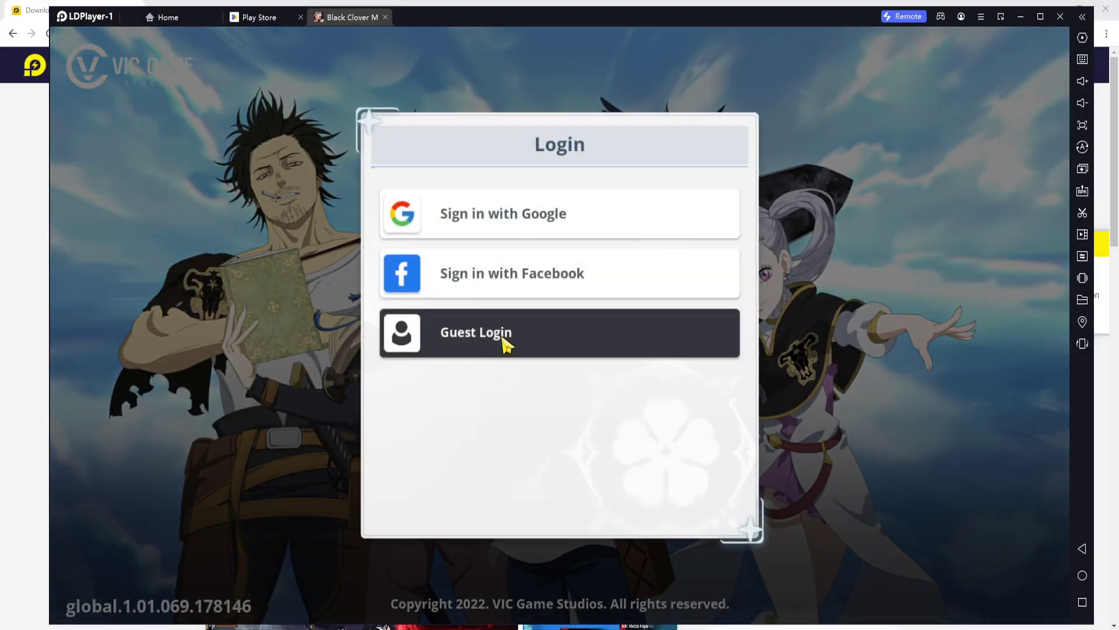
# Log in to Black Clover M as a guest, granting the requested permission, and start the additional patch download
pyautogui.click(505, 343)
pyautogui.click(652, 459)
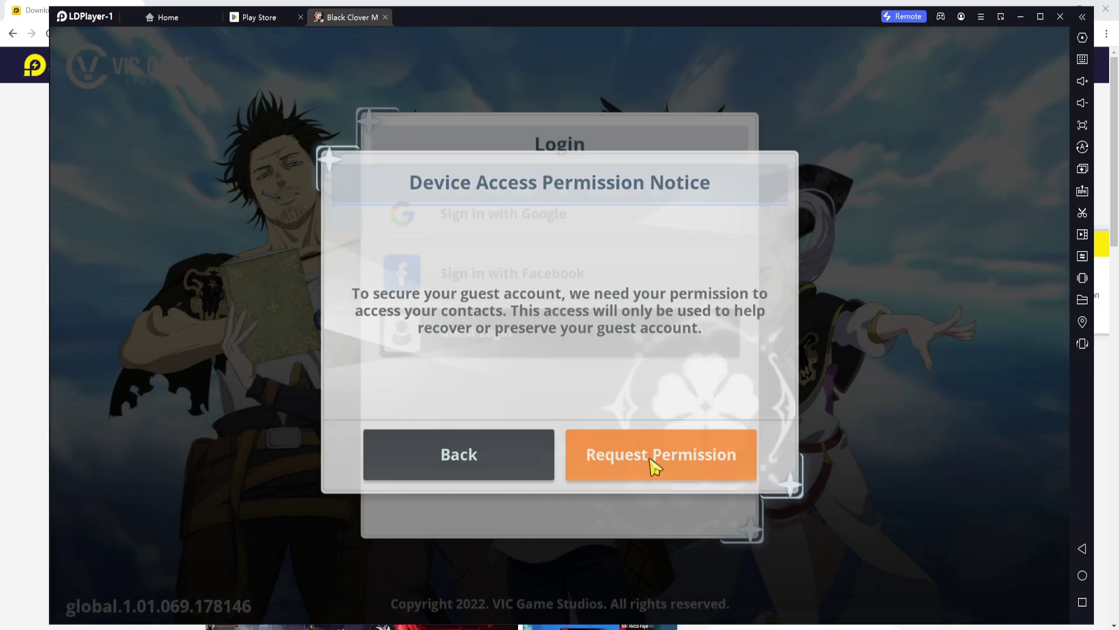
pyautogui.click(752, 373)
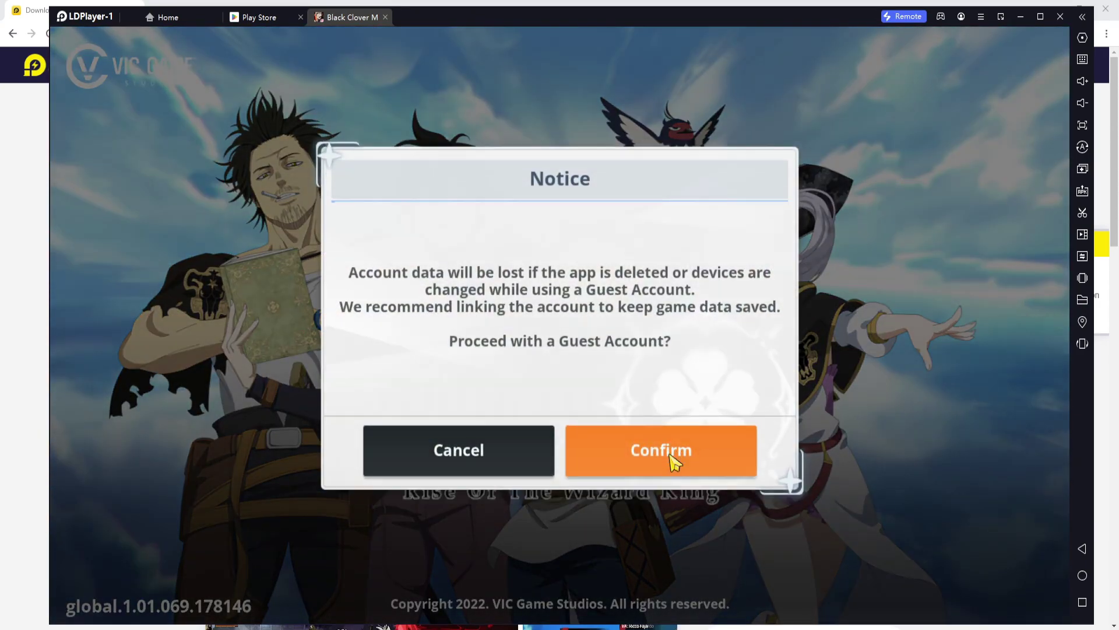
pyautogui.click(674, 458)
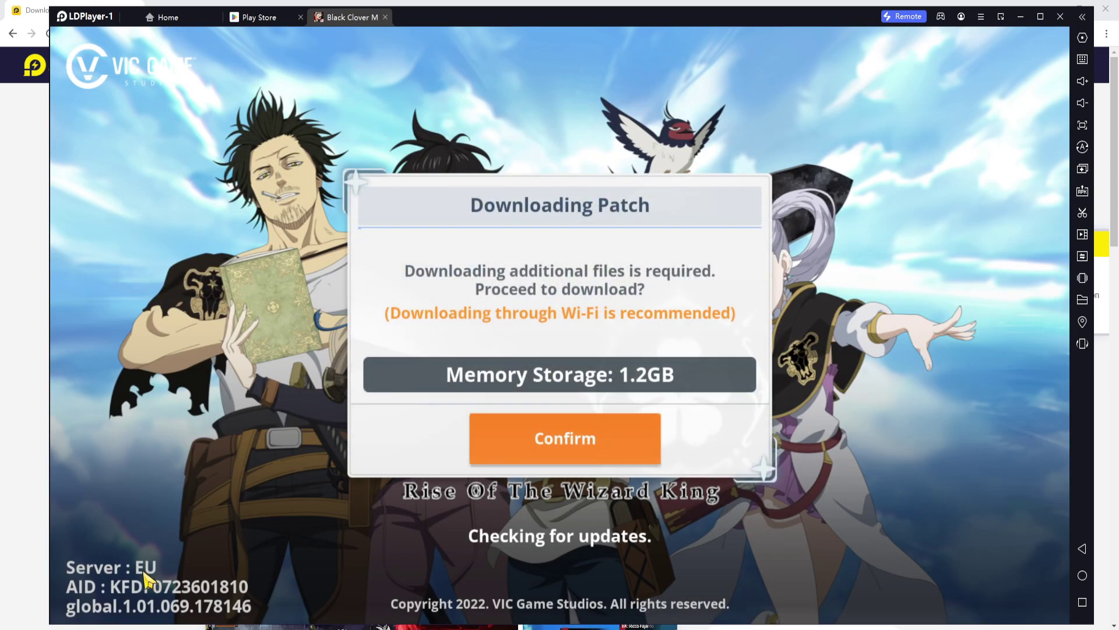
pyautogui.click(605, 449)
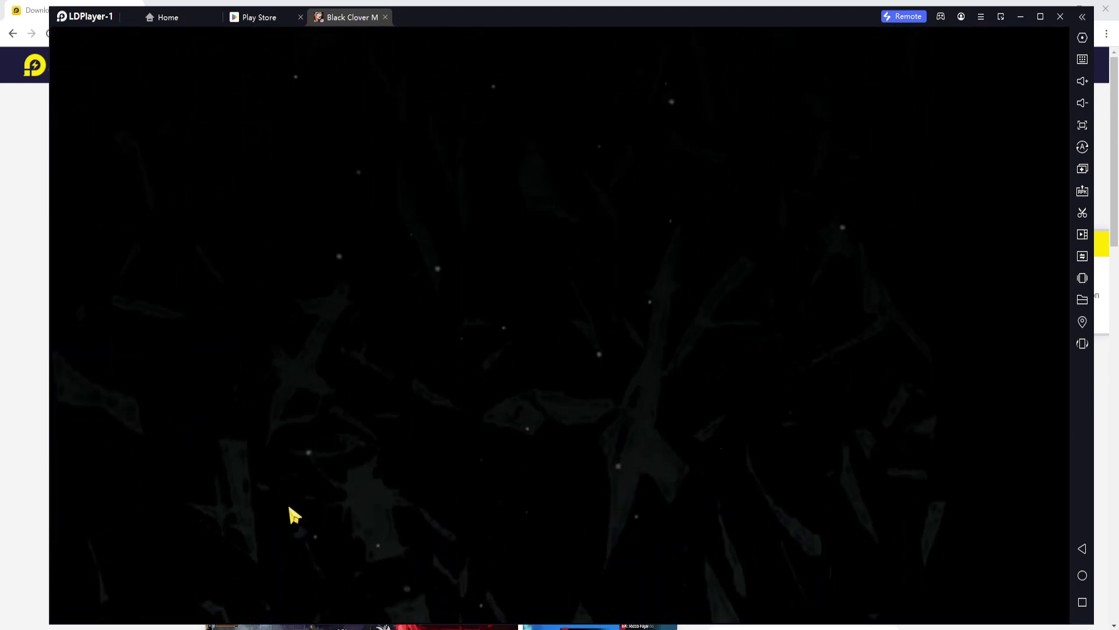
# Look over the game's Play Store page, the emulator home screen and the LDPlayer web page, and return to the game
pyautogui.click(257, 19)
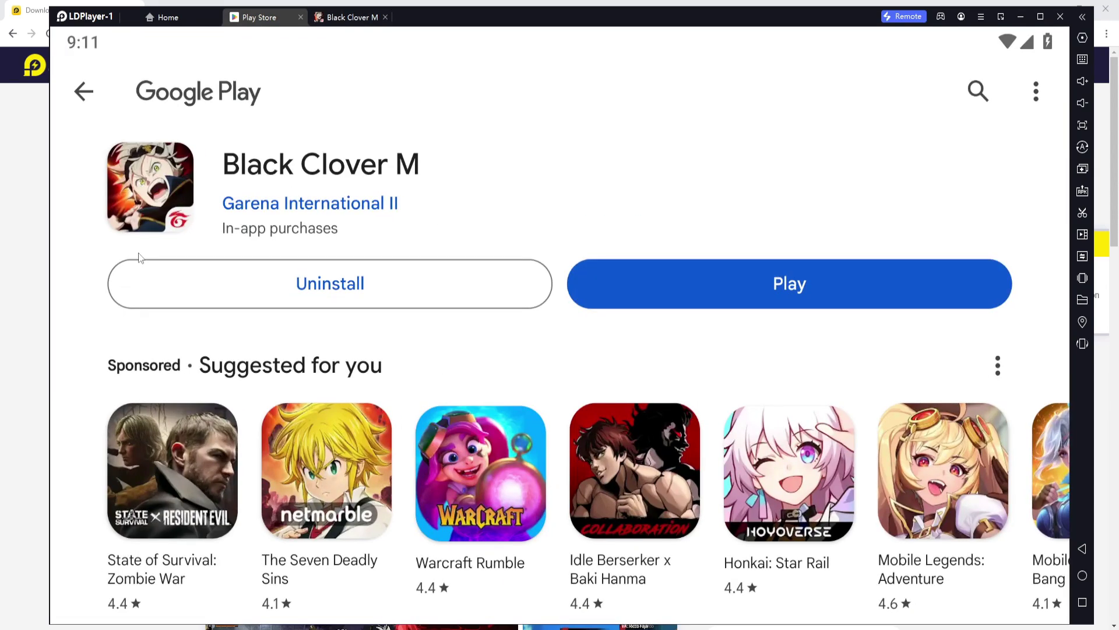
pyautogui.click(322, 14)
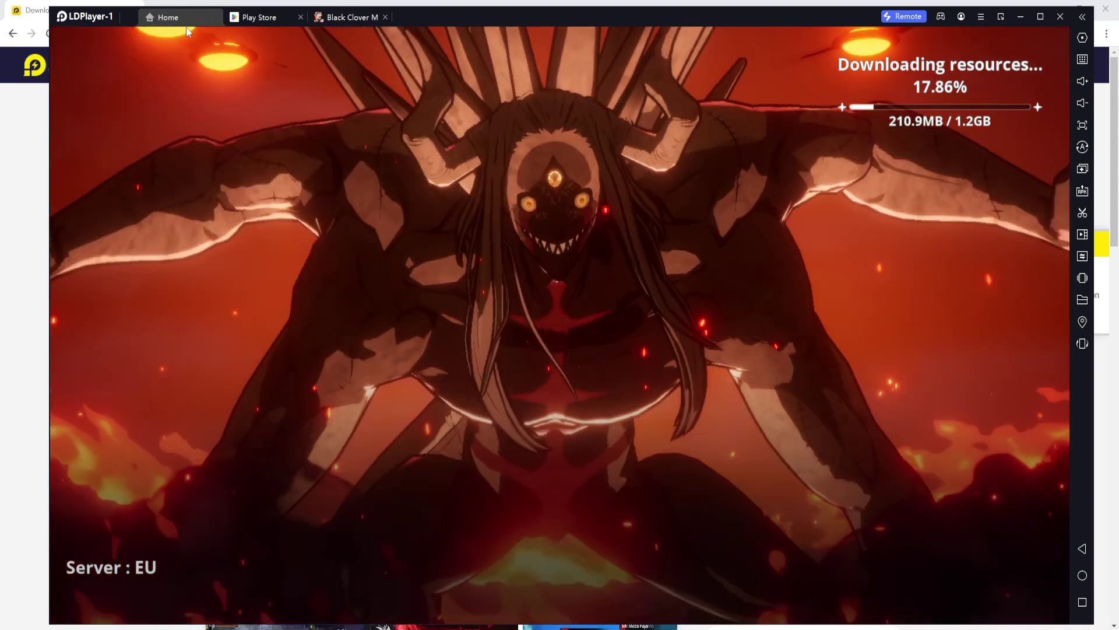
pyautogui.click(177, 18)
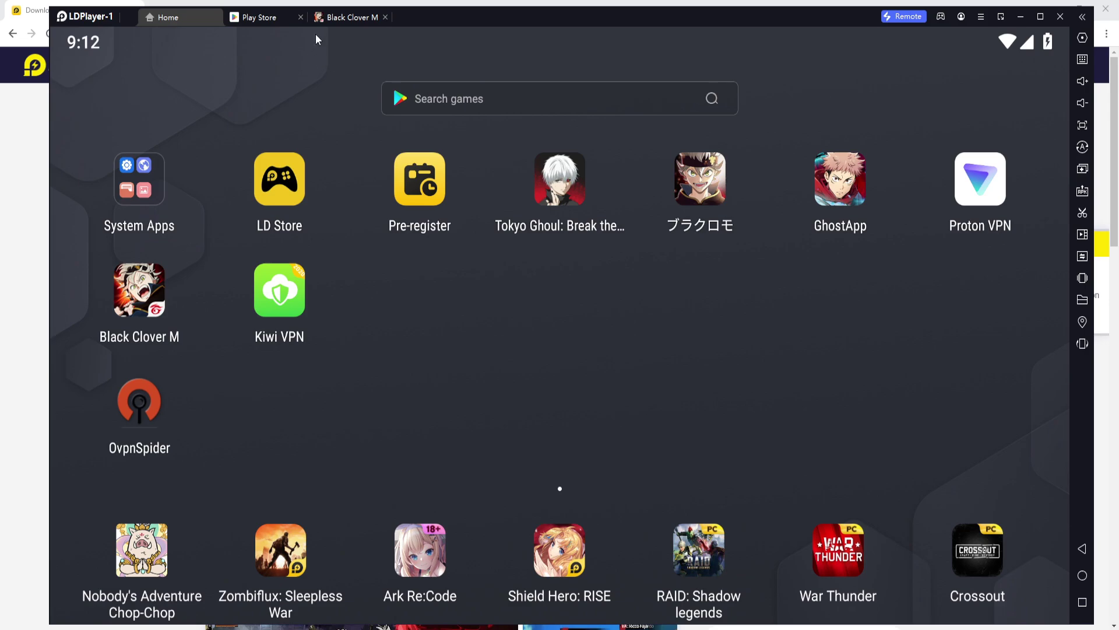
pyautogui.click(331, 20)
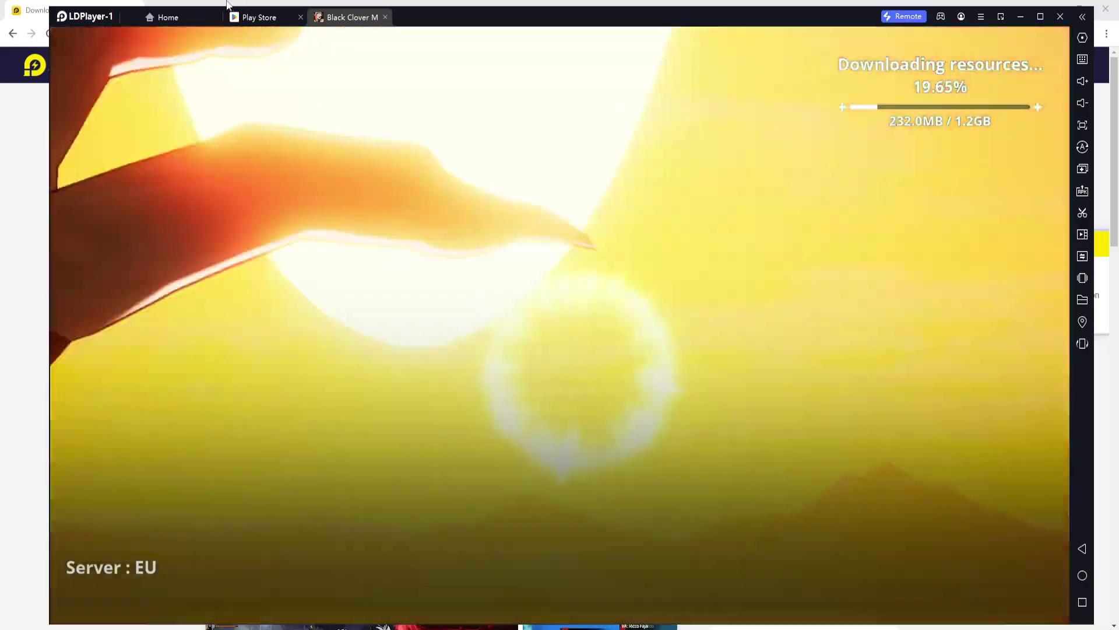
pyautogui.click(227, 4)
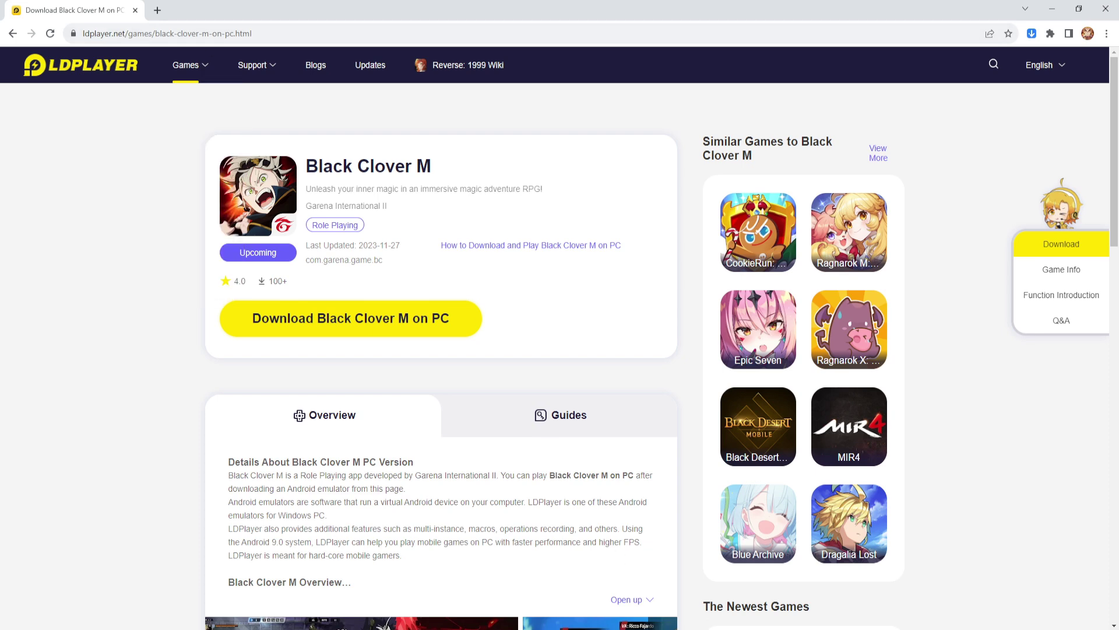
pyautogui.hotkey('alt', 'Tab')
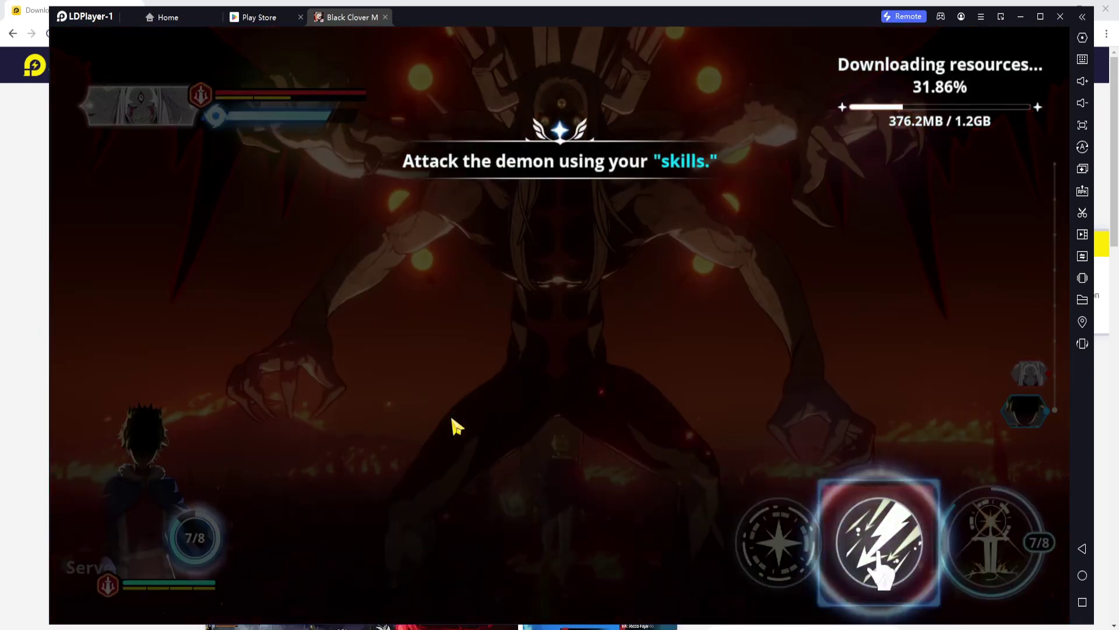
# Attack the demon in the prologue battle with the highlighted skill
pyautogui.click(827, 527)
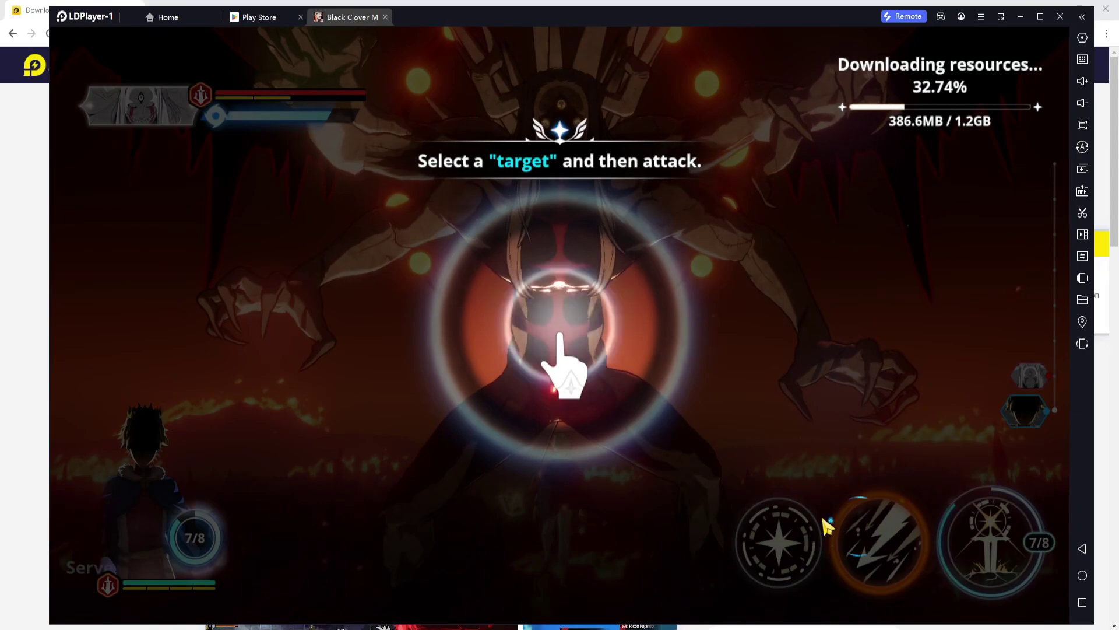
pyautogui.click(552, 337)
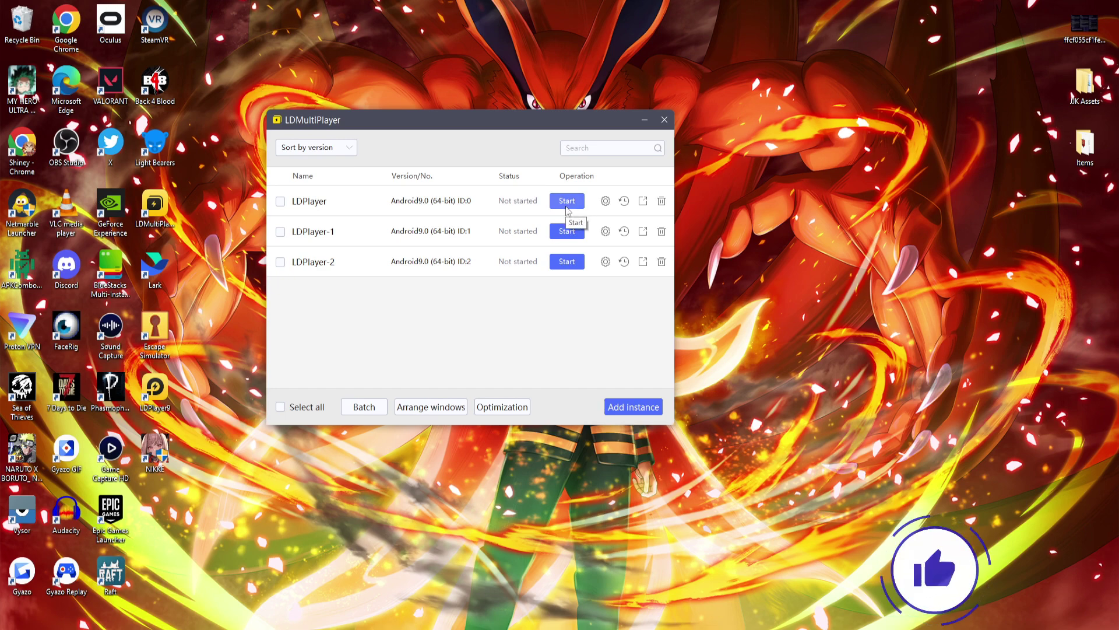
# Start the LDPlayer instance (ID:0), shrink its window, and move the LDMultiPlayer window up beside it
pyautogui.click(566, 205)
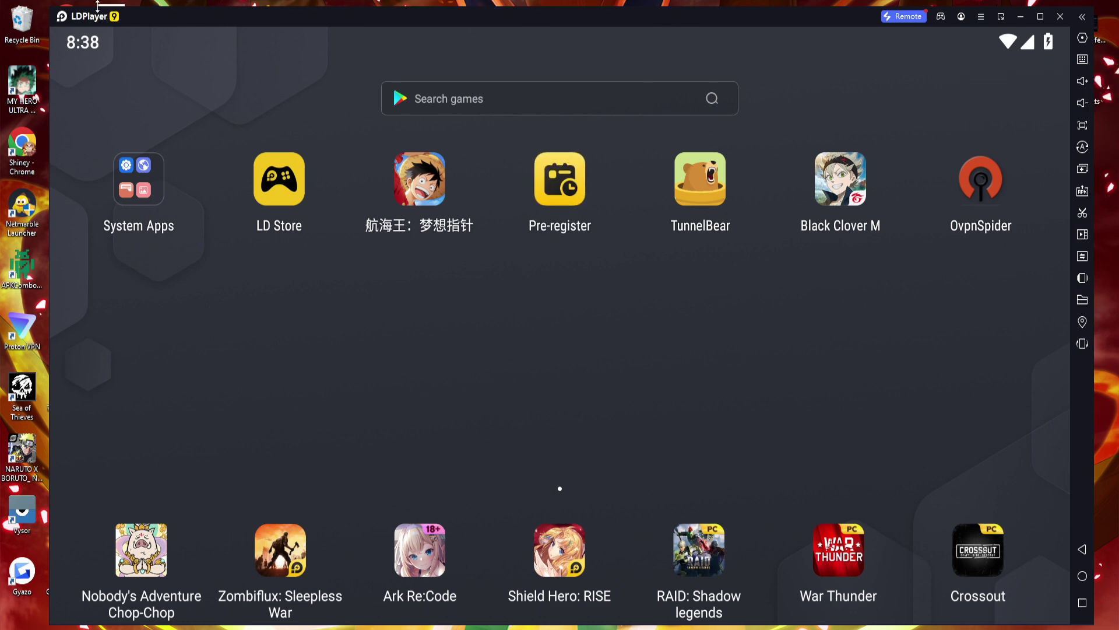
pyautogui.moveTo(63, 4); pyautogui.dragTo(156, 290)
pyautogui.click(631, 340)
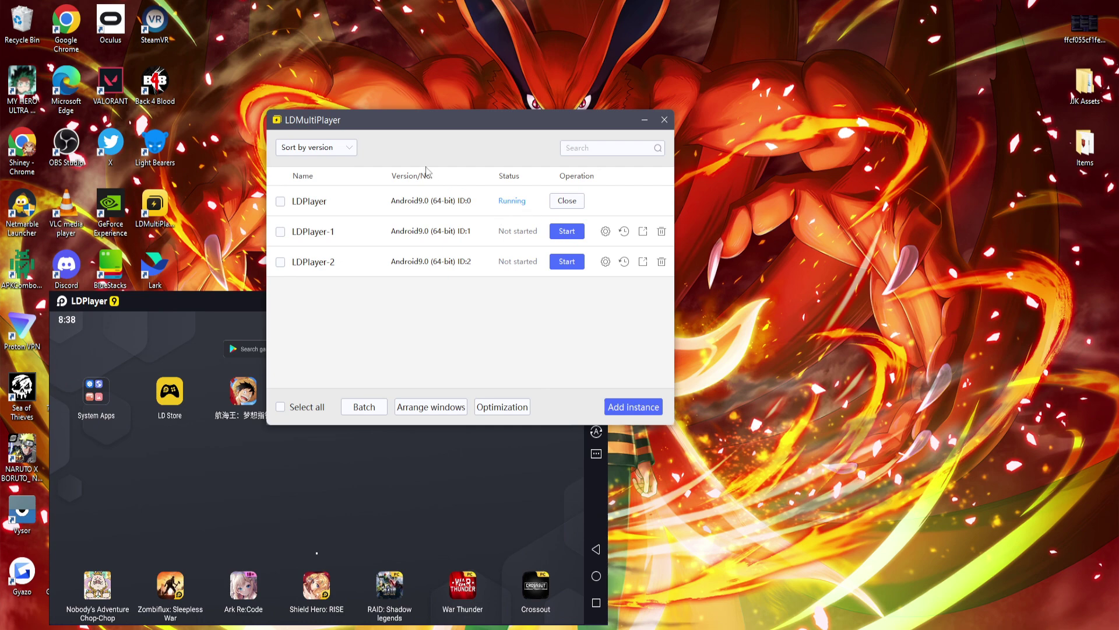
pyautogui.moveTo(436, 118); pyautogui.dragTo(651, 50)
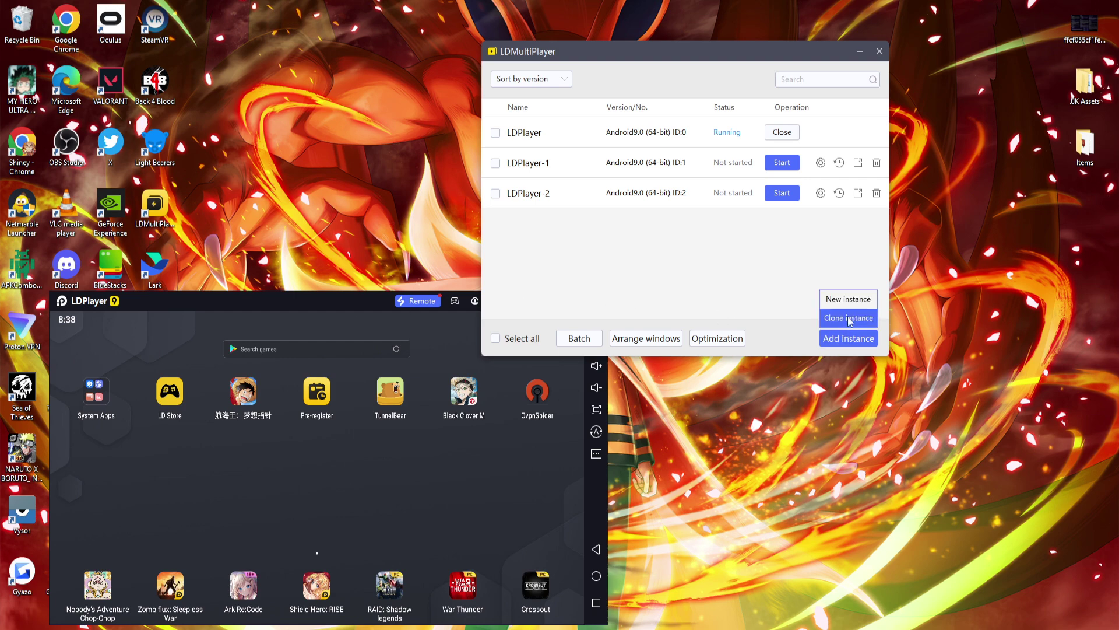
# View the Clone instance options in LDMultiPlayer and close them without cloning
pyautogui.click(849, 319)
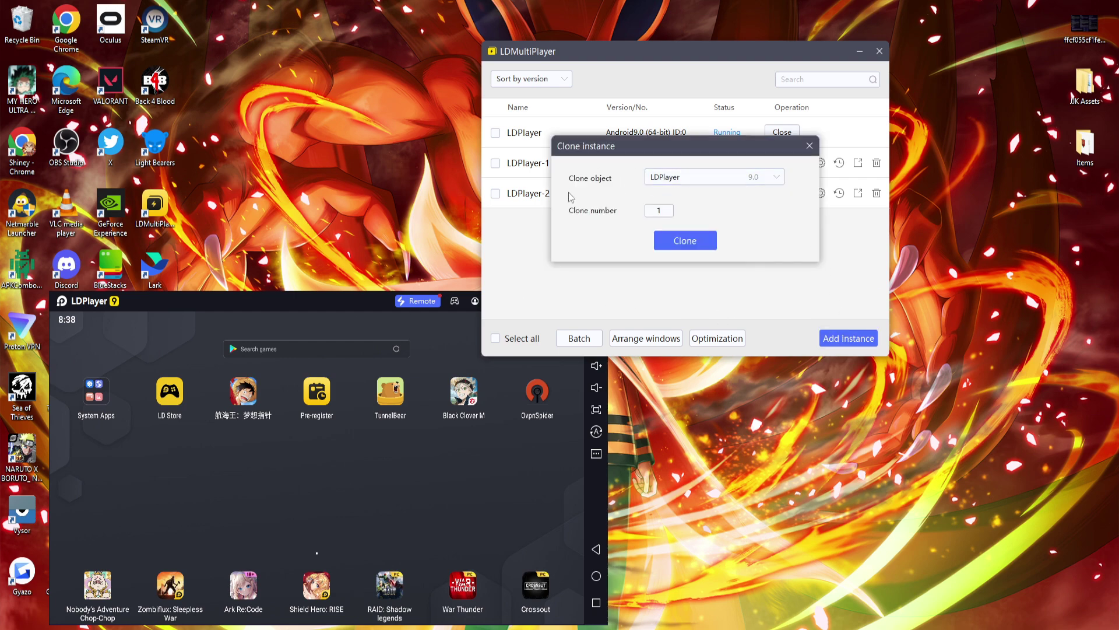
pyautogui.click(809, 146)
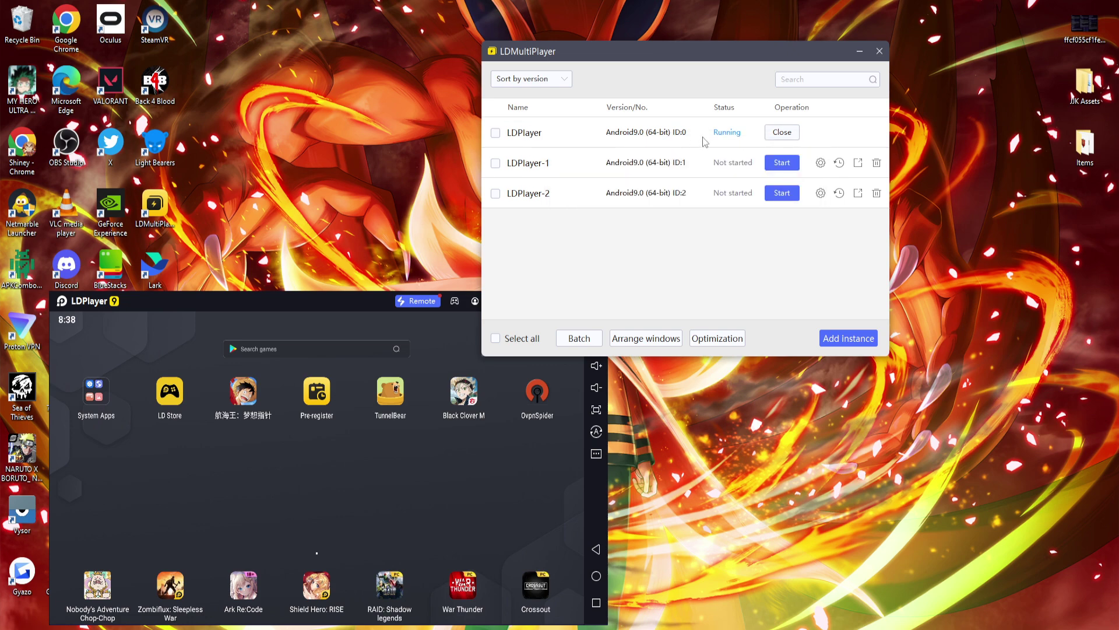
# Start the LDPlayer-2 instance, shrink its window, and arrange both emulator windows so they do not overlap
pyautogui.click(786, 197)
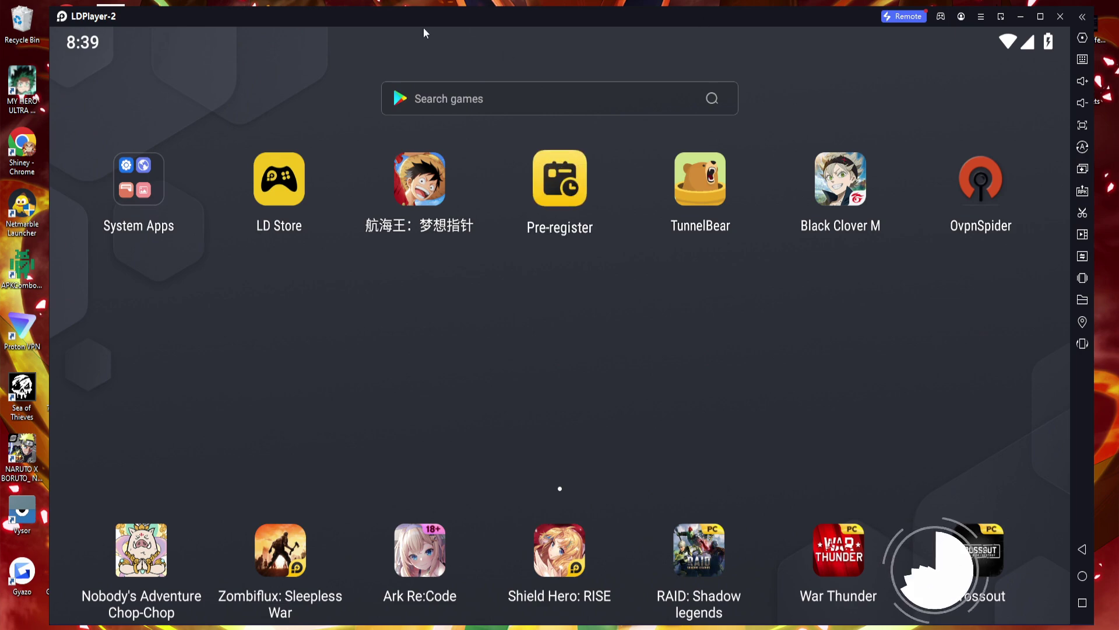
pyautogui.doubleClick(358, 7)
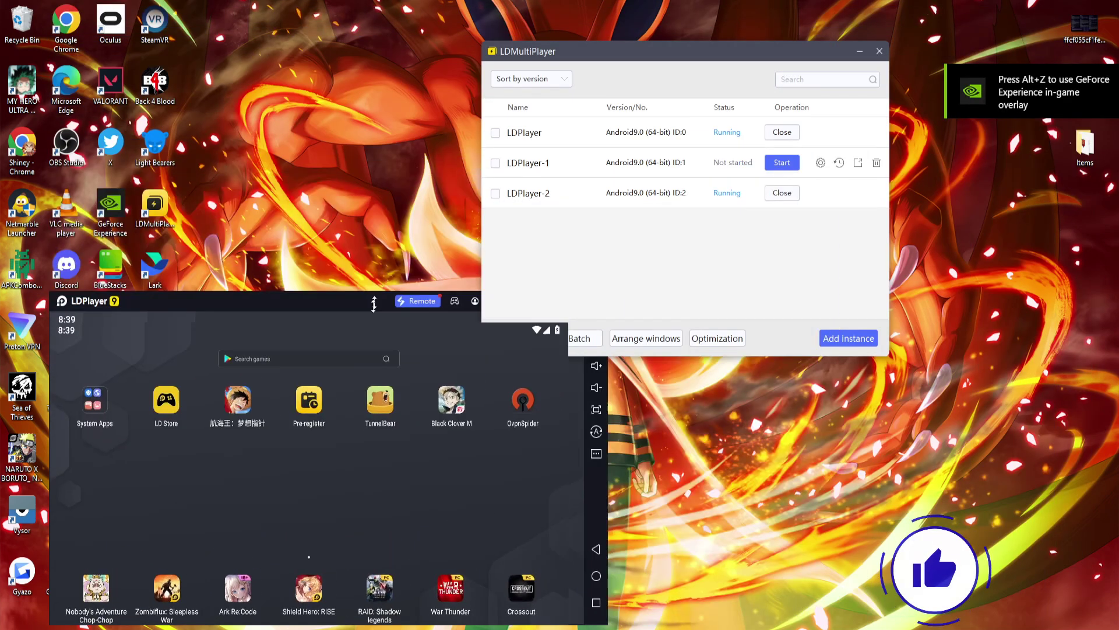
pyautogui.moveTo(346, 306); pyautogui.dragTo(854, 295)
pyautogui.moveTo(337, 297)
pyautogui.mouseDown()
pyautogui.moveTo(292, 285)
pyautogui.moveTo(319, 300)
pyautogui.mouseUp()
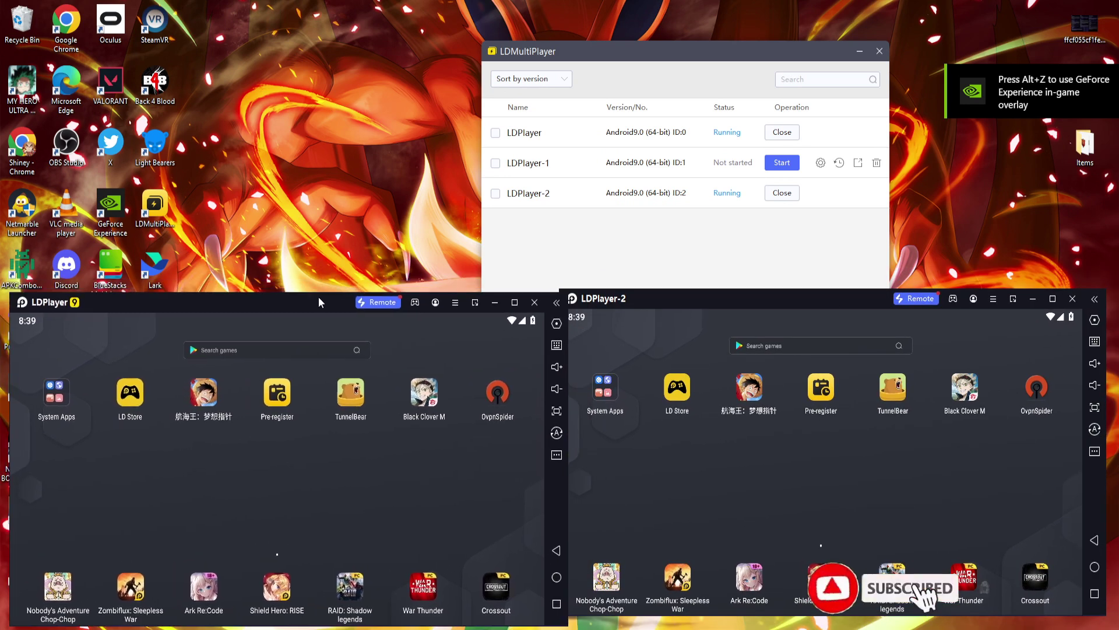
pyautogui.moveTo(609, 314); pyautogui.dragTo(618, 320)
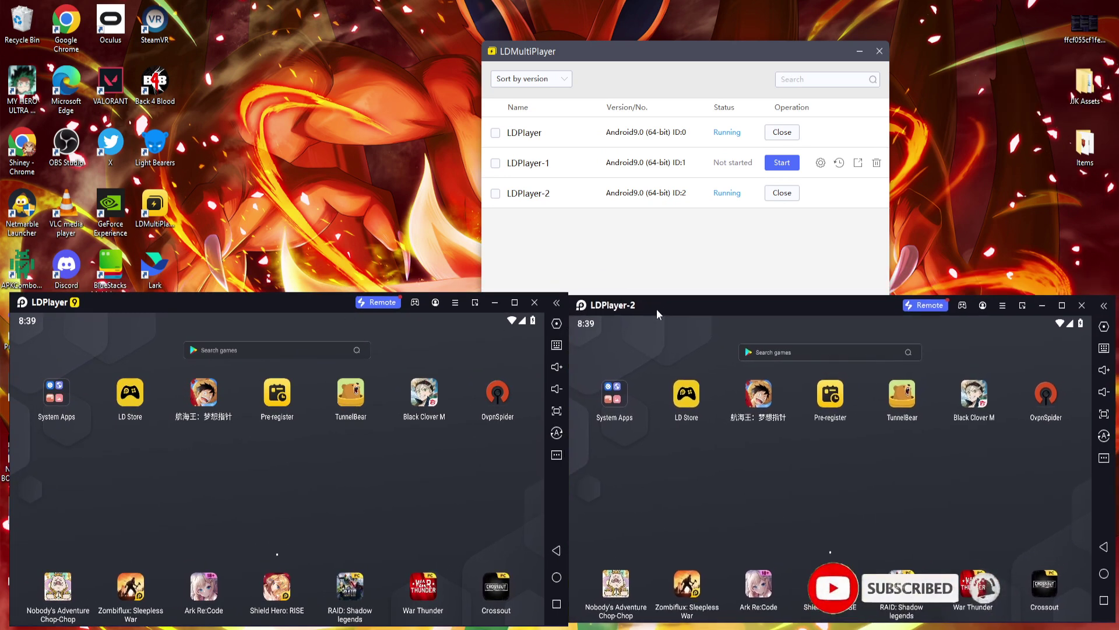
pyautogui.moveTo(299, 297)
pyautogui.mouseDown()
pyautogui.moveTo(281, 303)
pyautogui.moveTo(295, 298)
pyautogui.mouseUp()
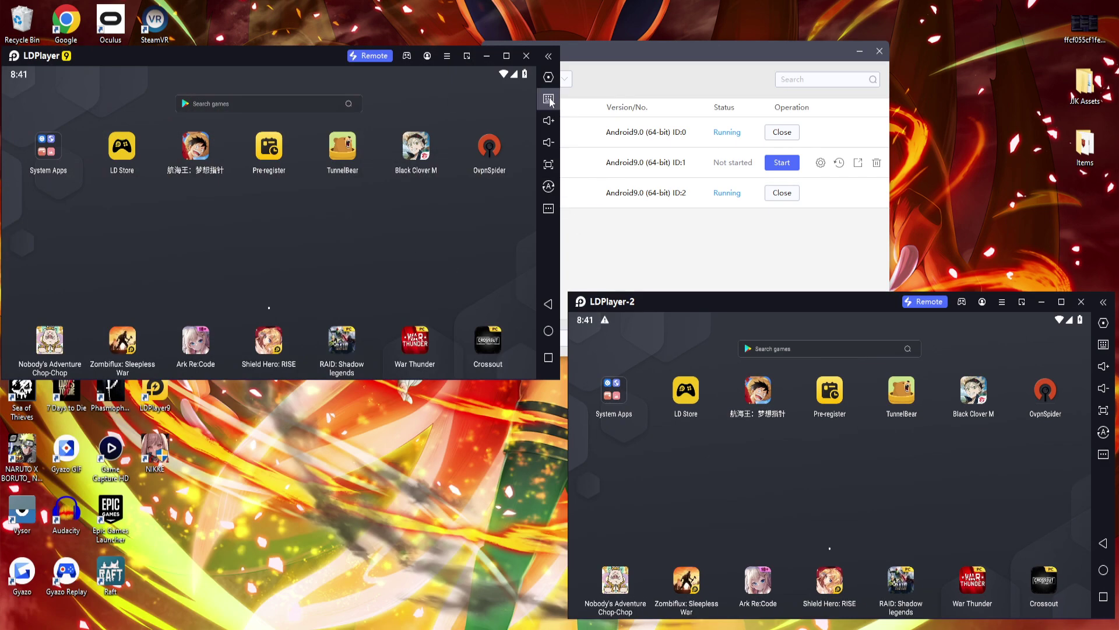
# Start synchronizing LDPlayer-2 with the main LDPlayer instance through the Synchronizer
pyautogui.click(548, 208)
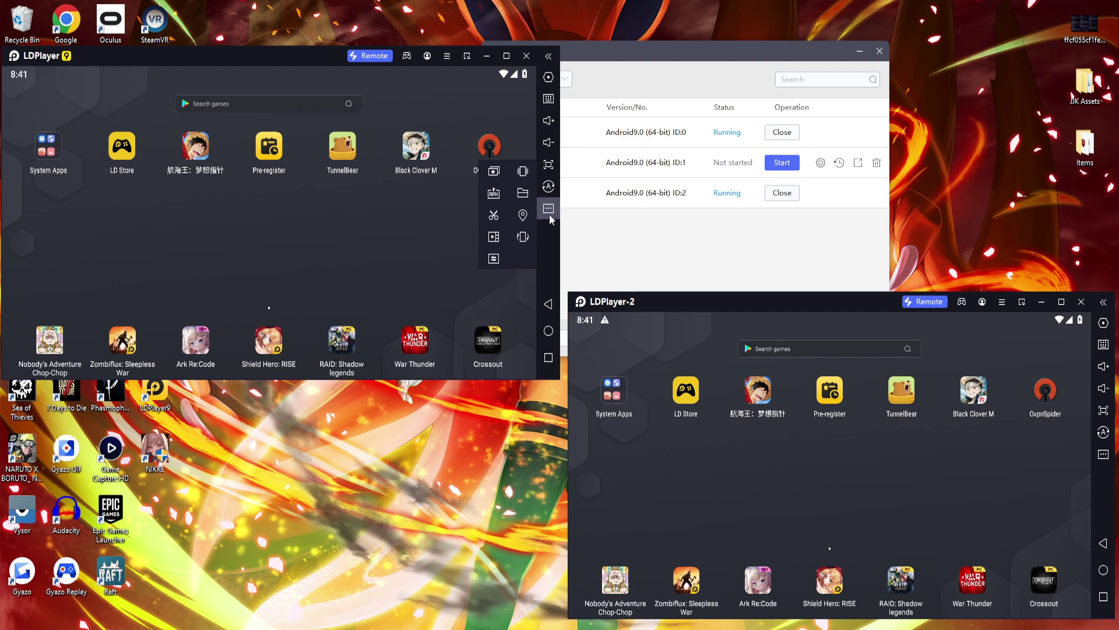
pyautogui.click(494, 259)
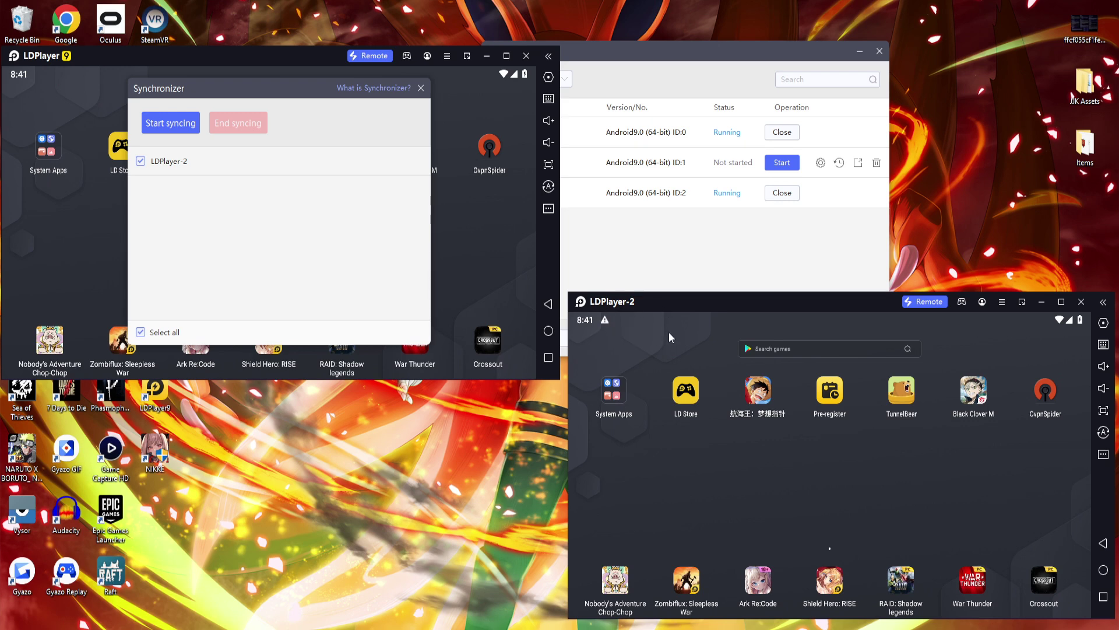
pyautogui.click(193, 120)
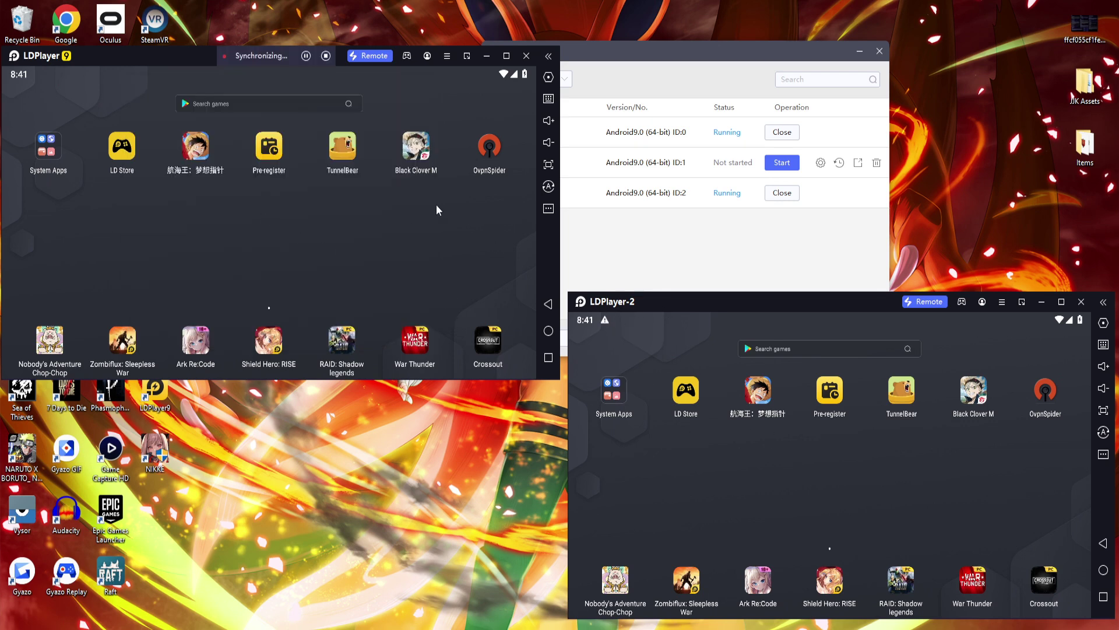
# Connect both instances to a Canada (CA) server in OvpnSpider, accepting the VPN connection request on LDPlayer-2
pyautogui.click(490, 149)
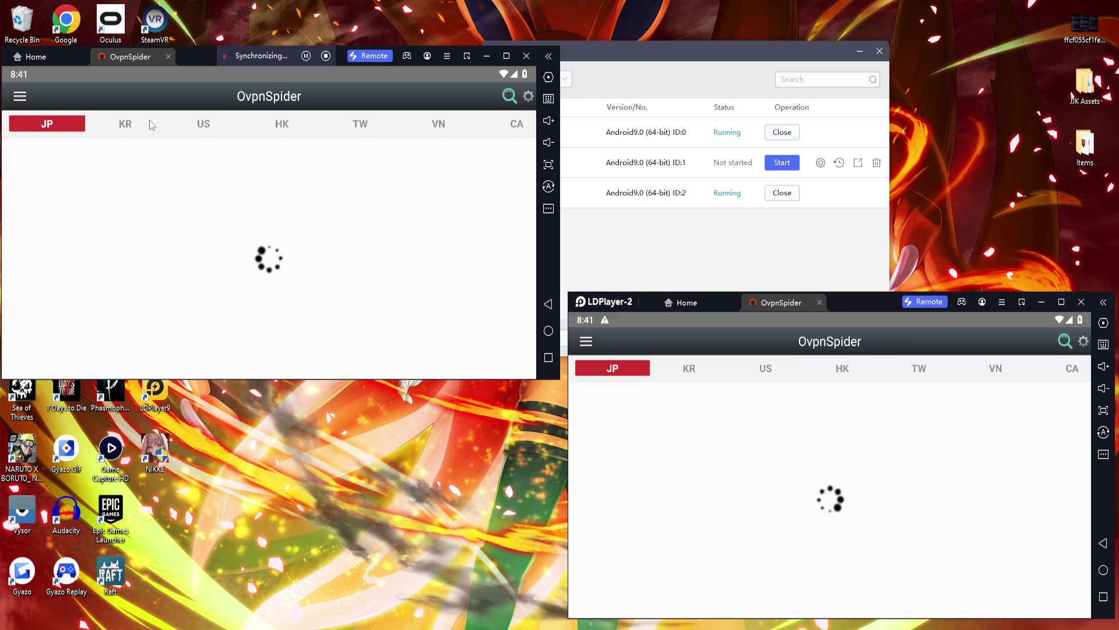
pyautogui.click(517, 125)
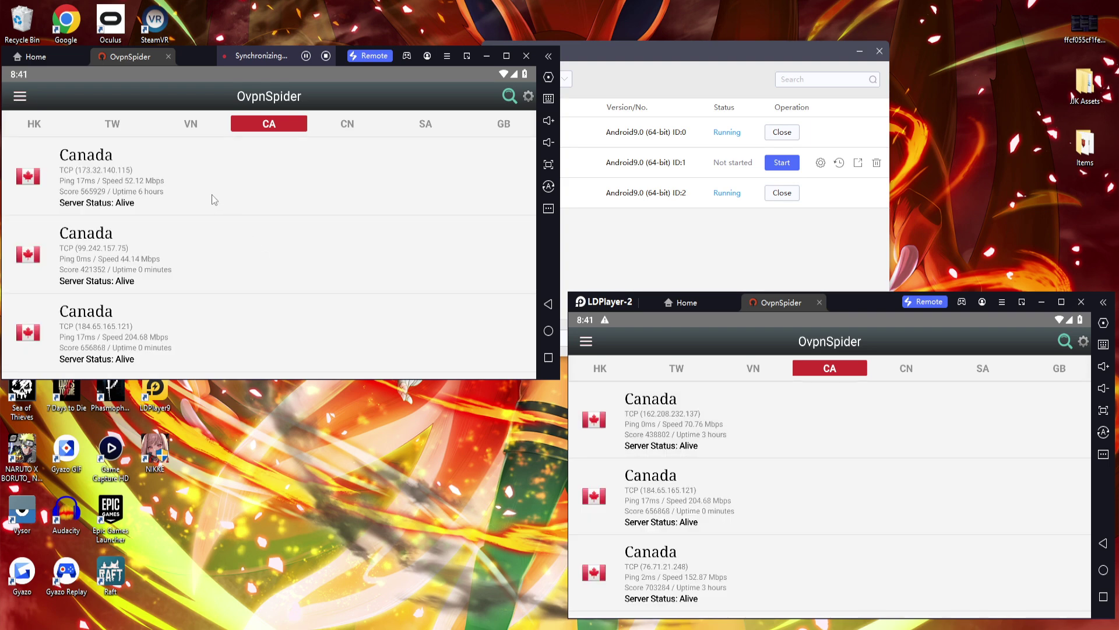
pyautogui.click(212, 194)
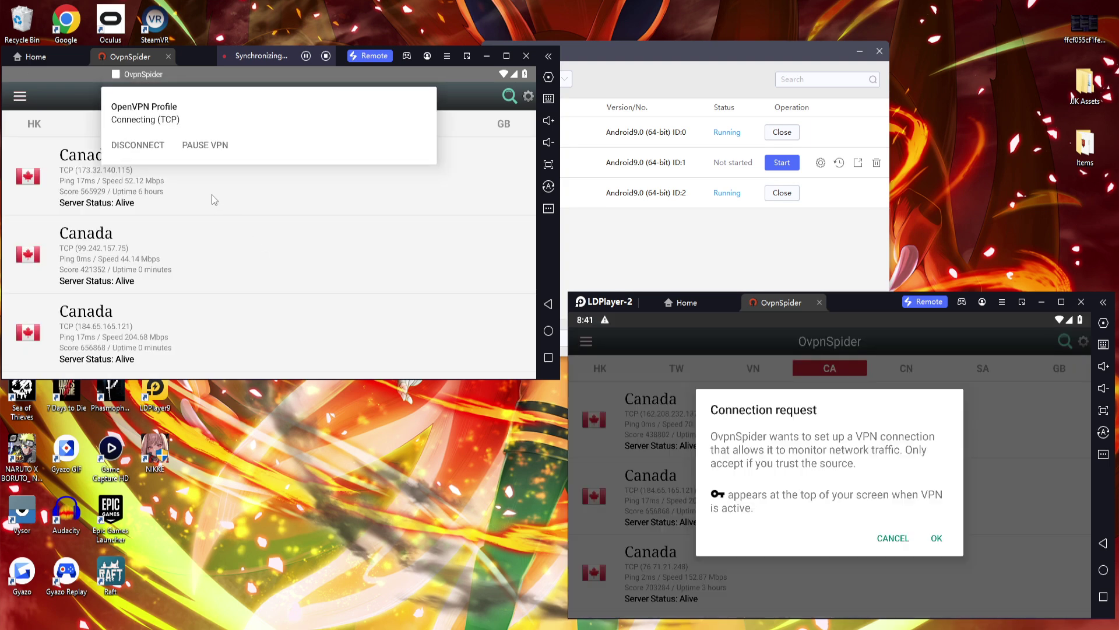
pyautogui.click(935, 537)
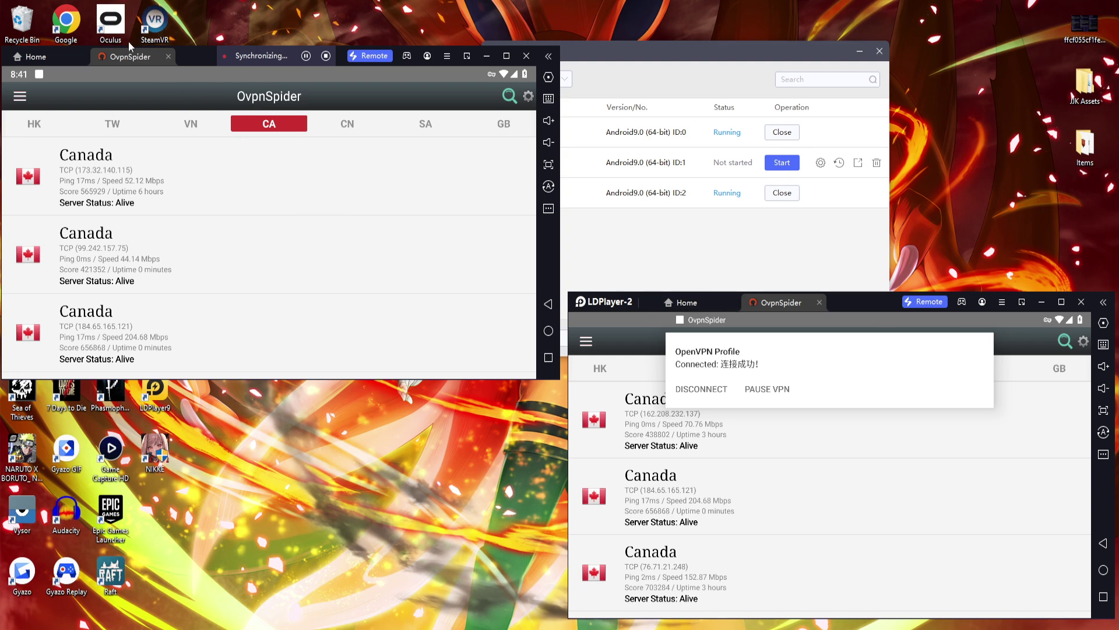
# Return to the home screen and launch Black Clover M on the synchronized instances
pyautogui.click(45, 61)
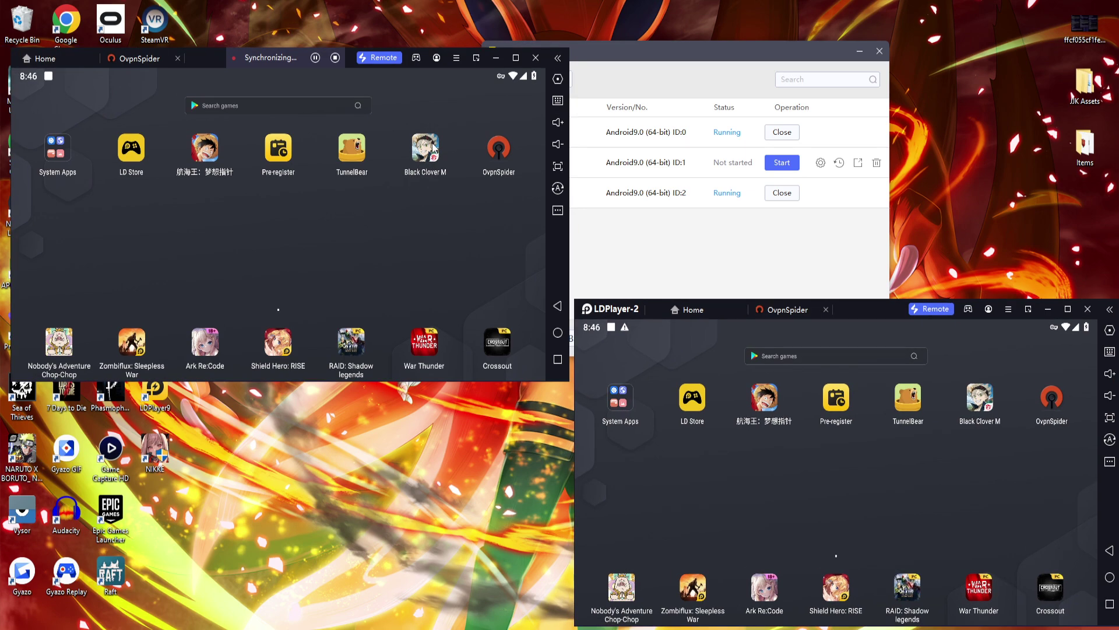
pyautogui.click(432, 148)
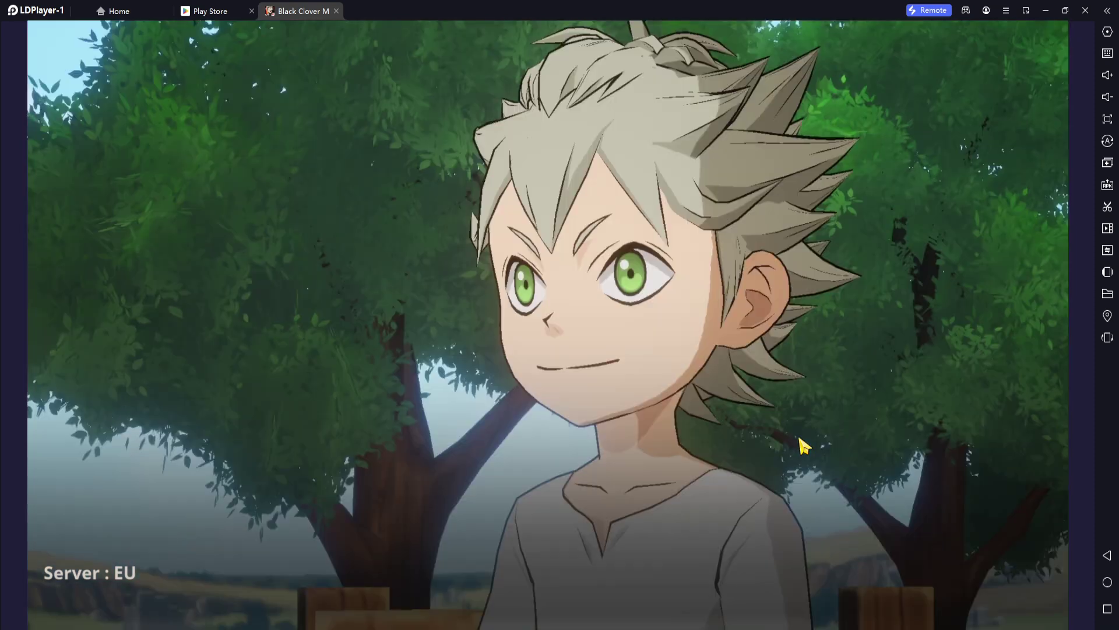
# Skip the Black Clover M prologue in LDPlayer-1 and confirm returning to the main screen
pyautogui.click(761, 403)
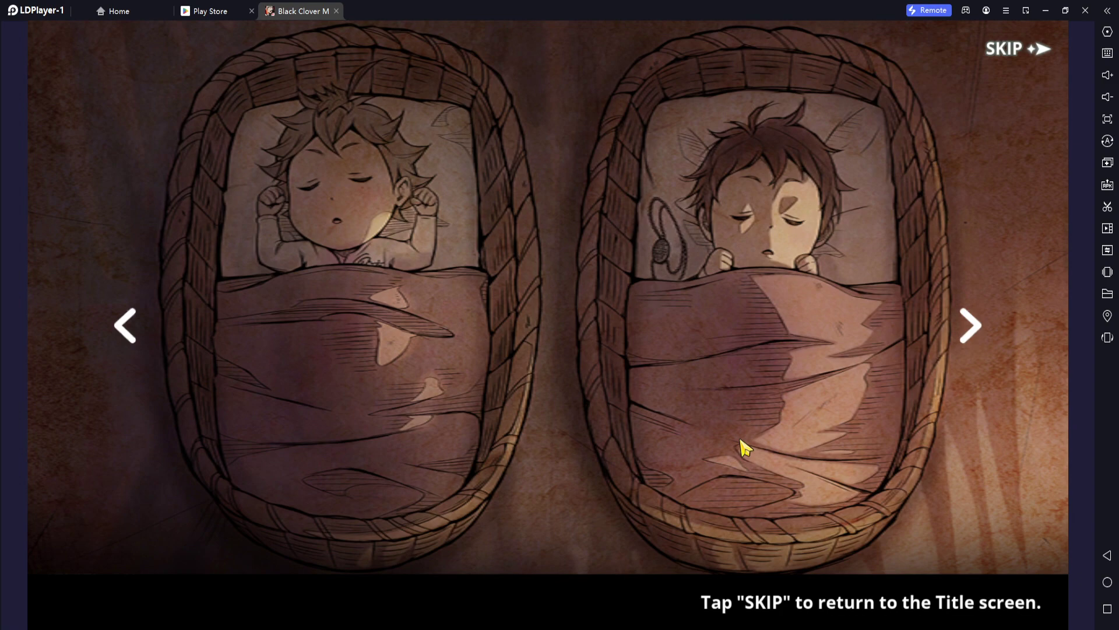
pyautogui.click(1003, 59)
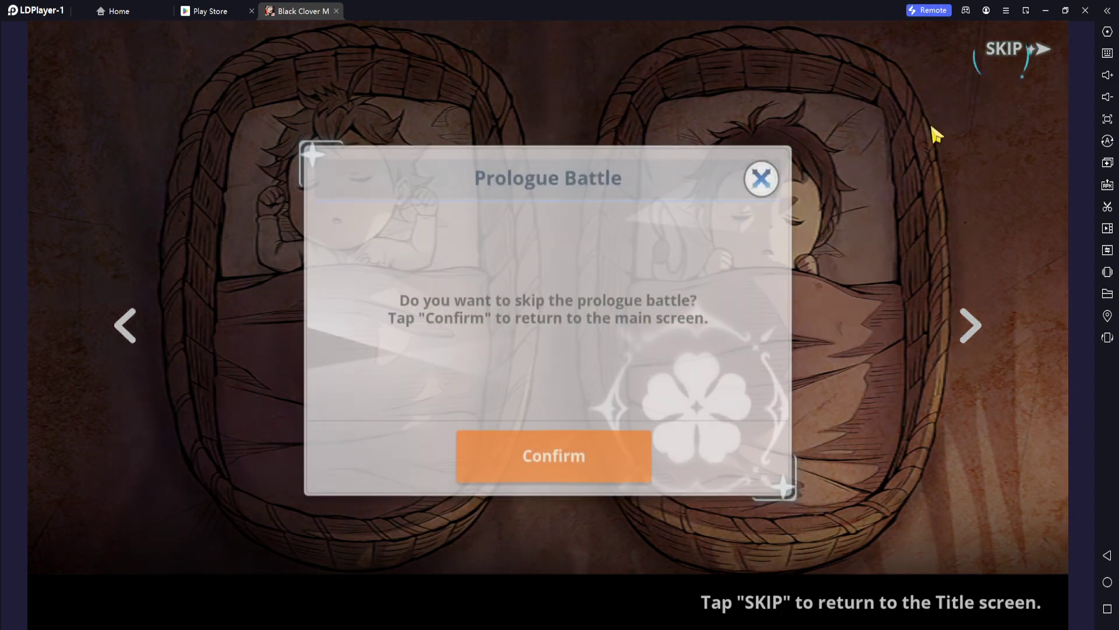
pyautogui.click(574, 459)
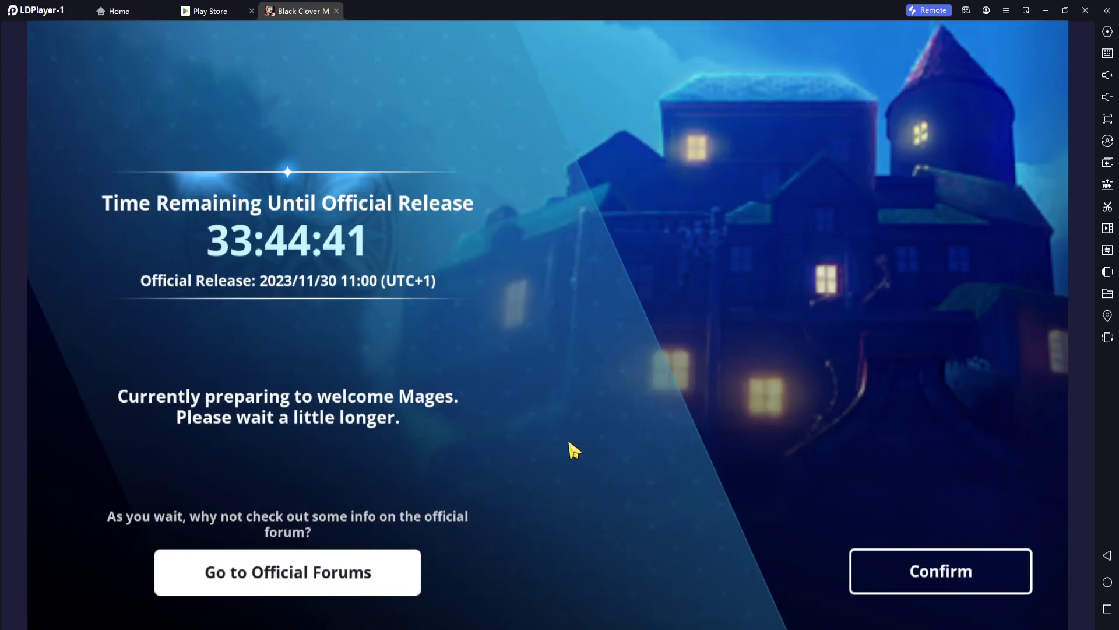